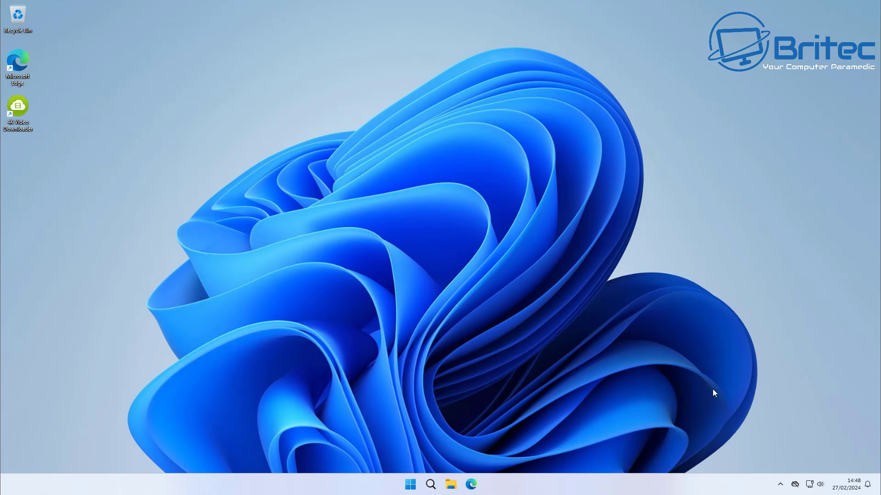
- Find and open Windows Memory Diagnostic, and choose to restart now and check for memory problems
click(413, 490)
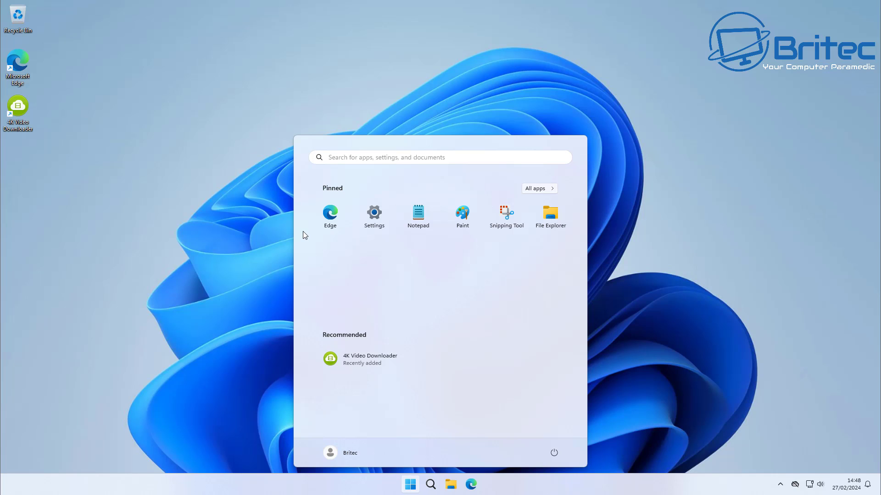
click(337, 161)
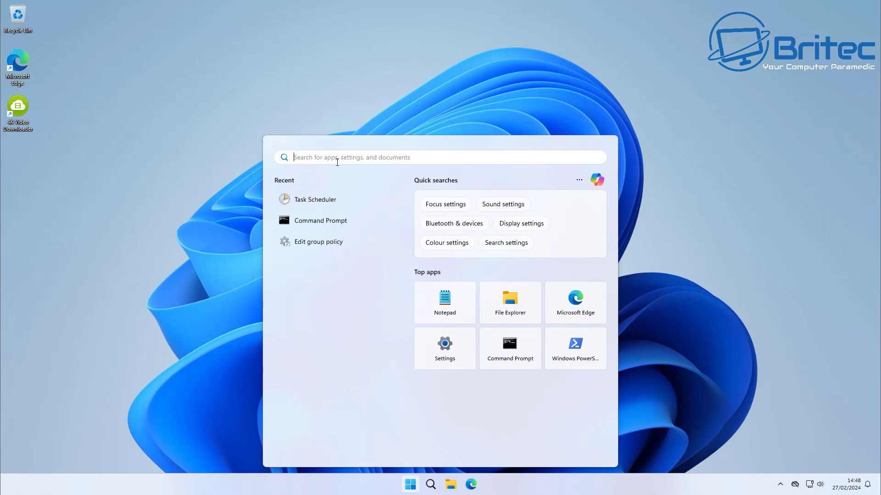
text(mem)
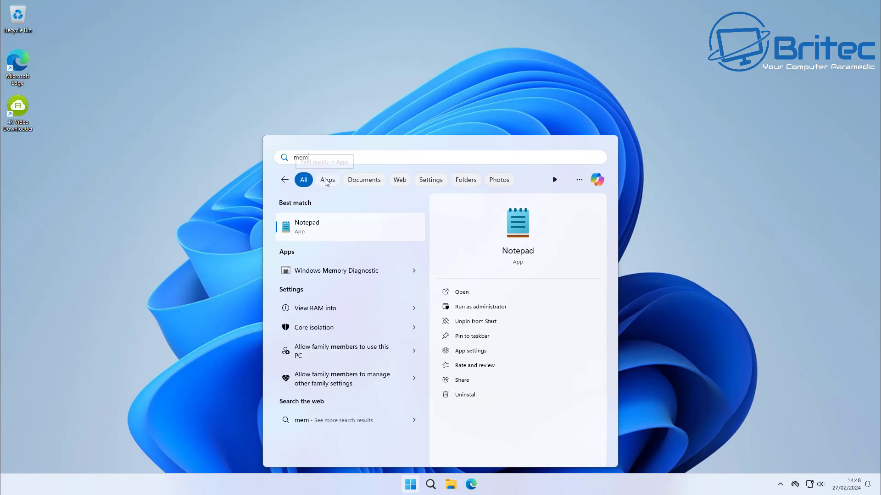
text(ory)
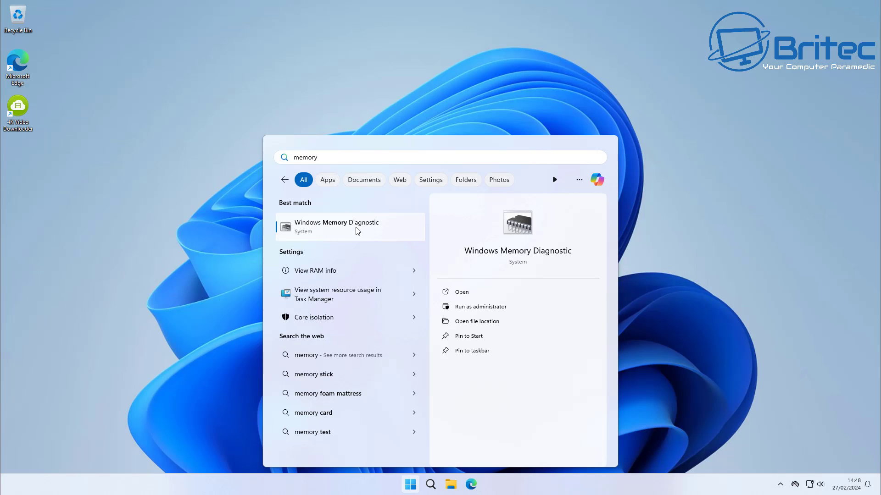
click(336, 231)
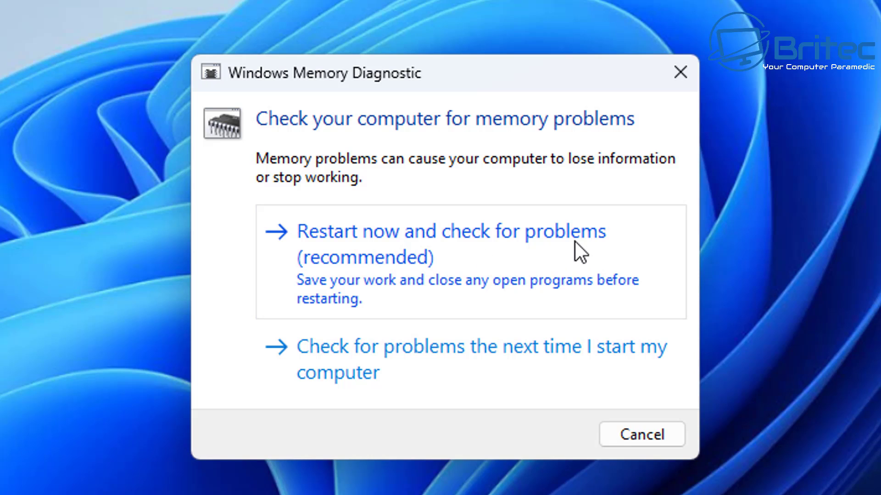
click(425, 255)
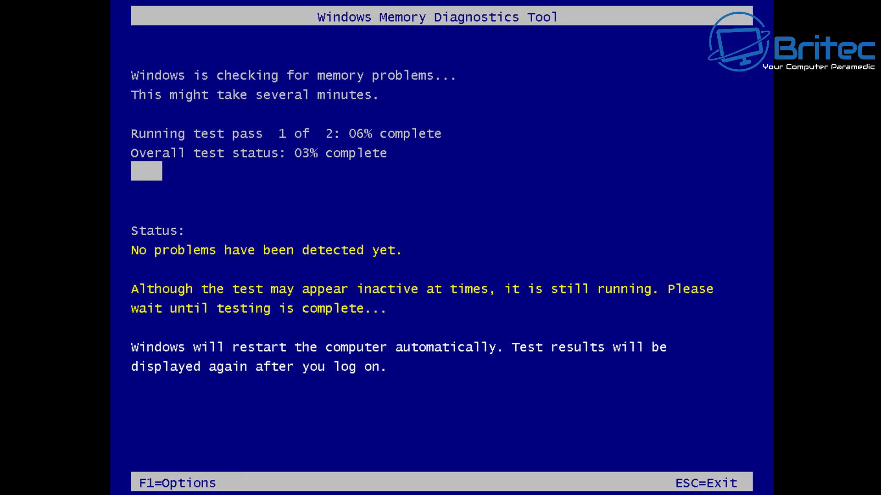
- Set the memory test to the Extended test mix with the Default cache and a pass count of 15, and apply the options
key(F1)
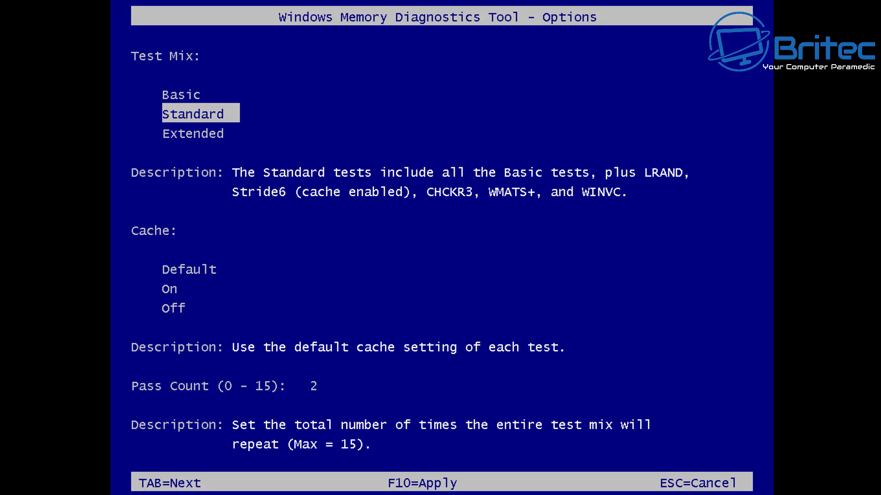
key(Down)
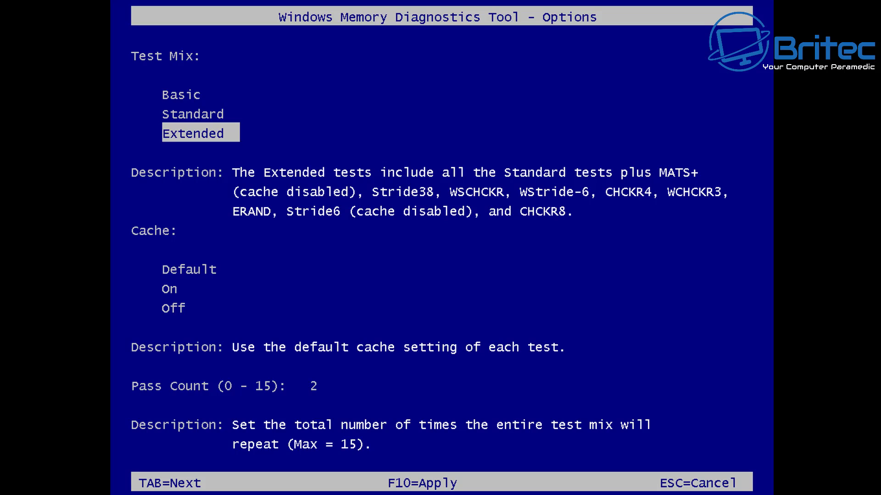
key(Tab)
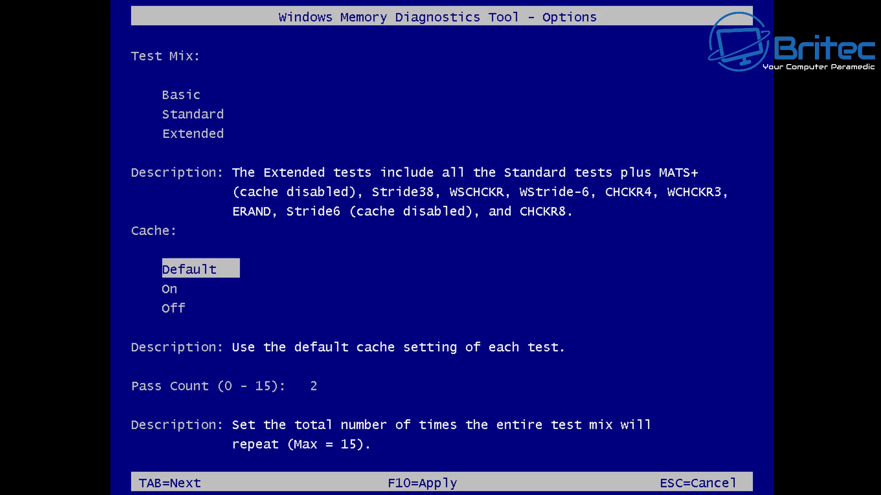
key(Tab)
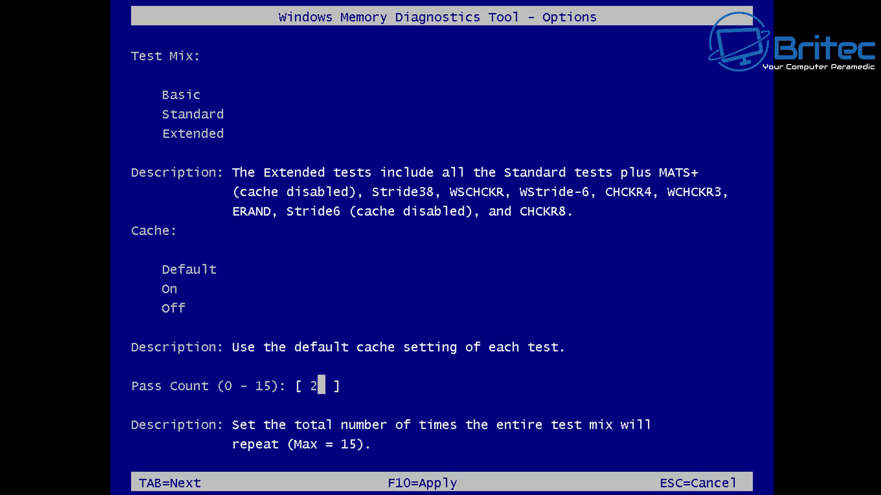
key(BackSpace)
text(15)
key(Tab)
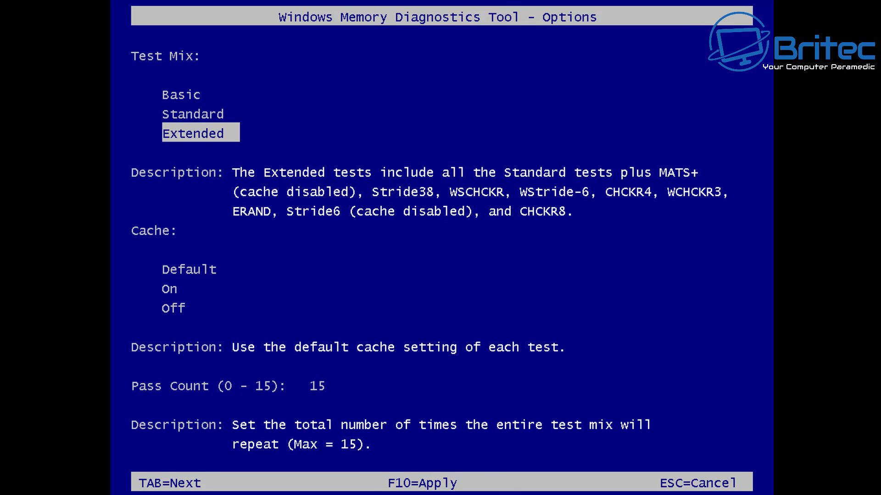
key(F10)
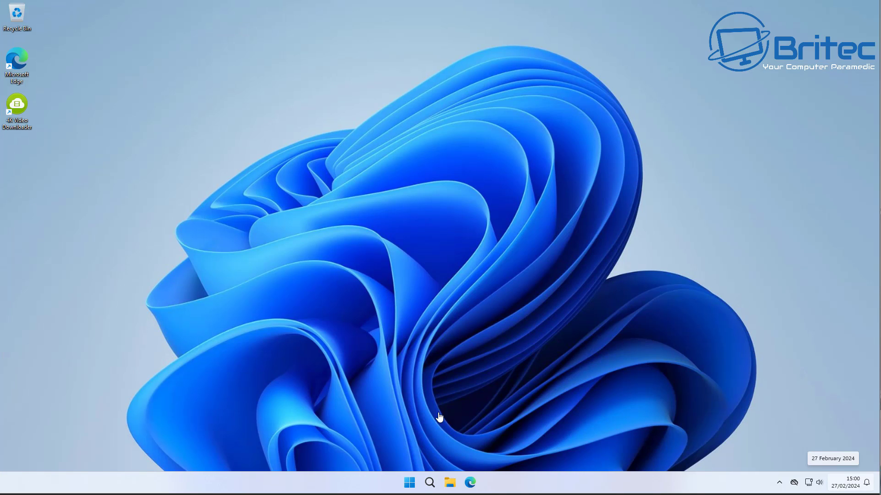
- Search Windows for cmd and open Command Prompt as administrator
click(404, 483)
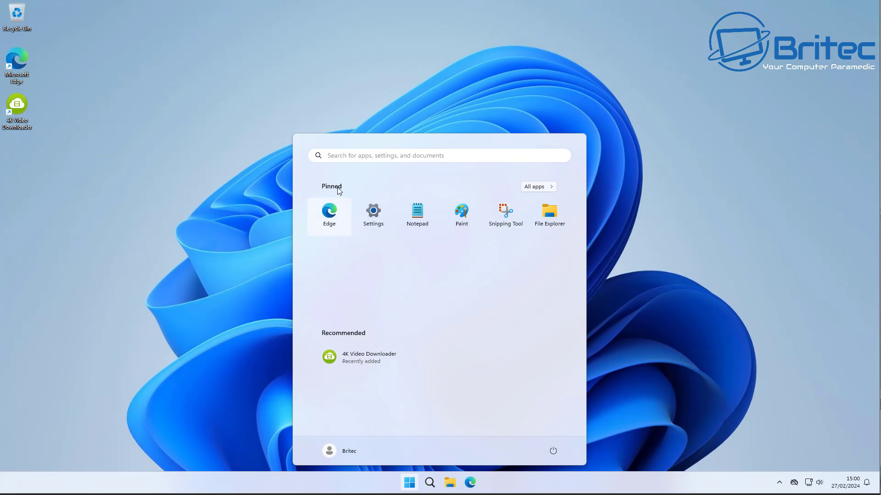
click(340, 156)
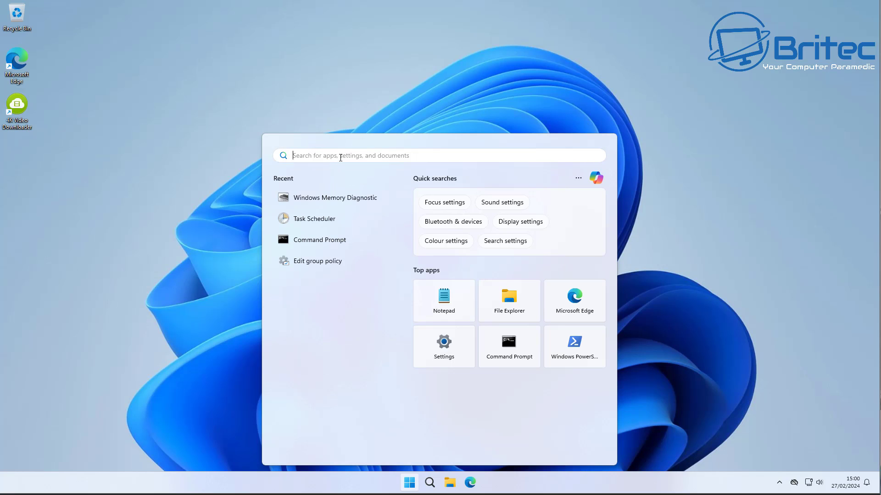
text(cmd)
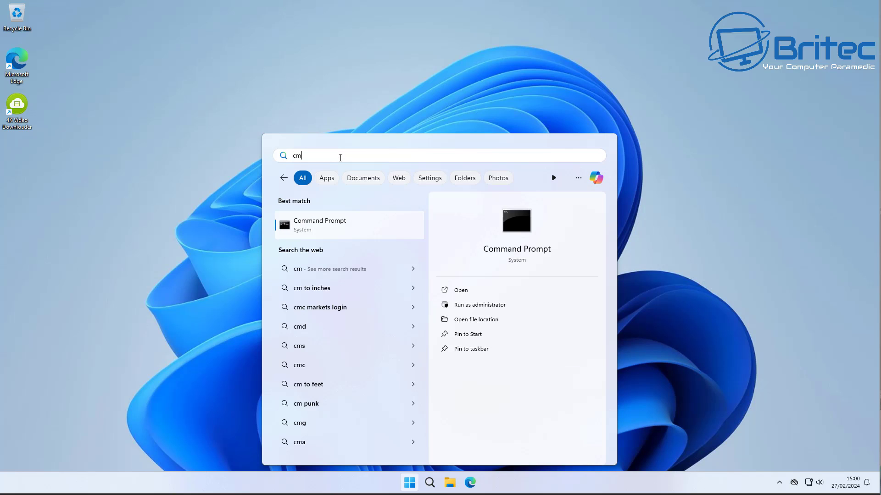
right_click(329, 223)
click(340, 235)
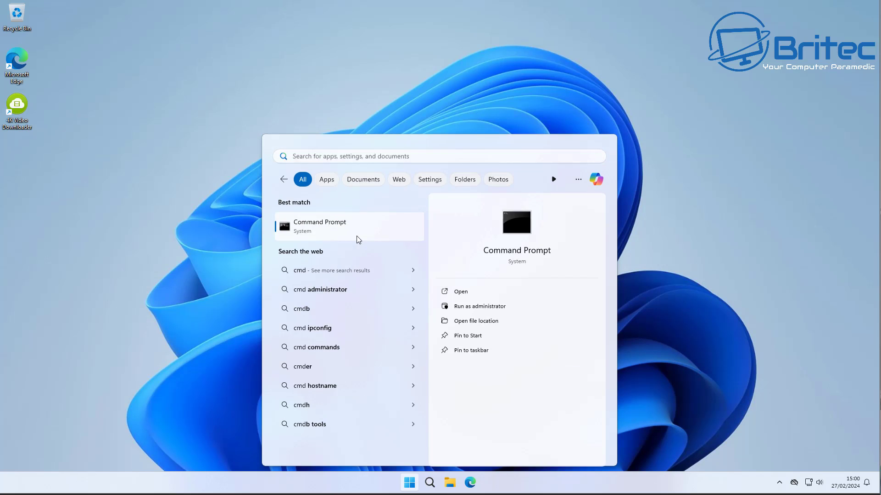
click(380, 318)
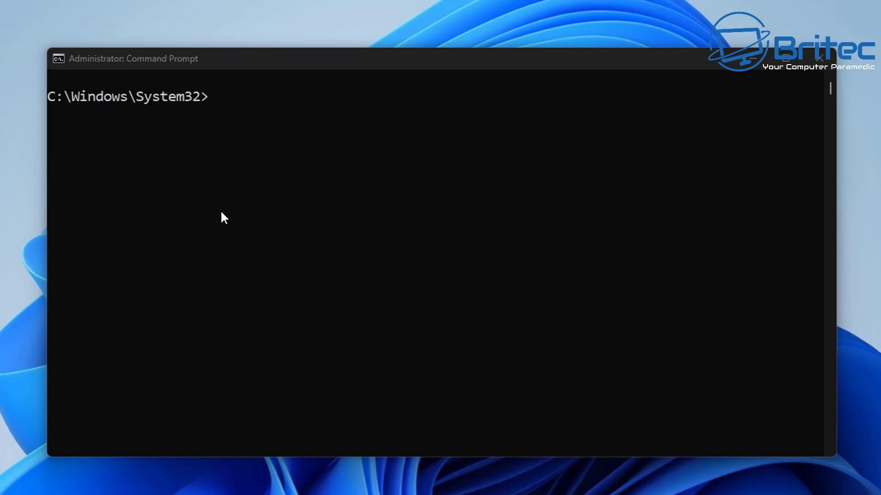
- Check the health status of the disk drives by running "wmic diskdrive get status"
click(220, 147)
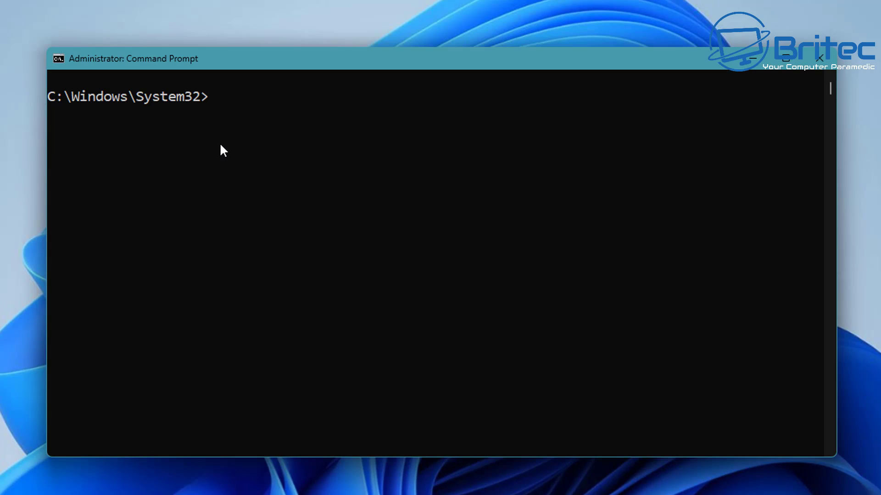
text(wmic diskdrive get status)
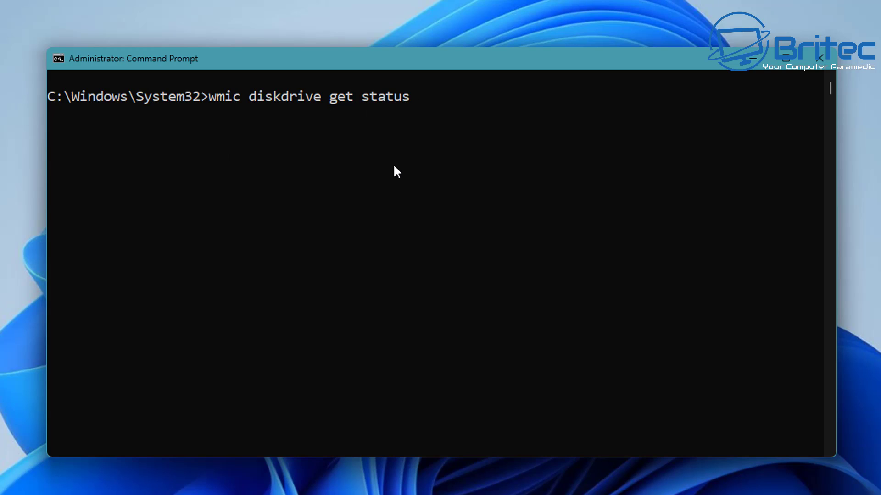
key(Return)
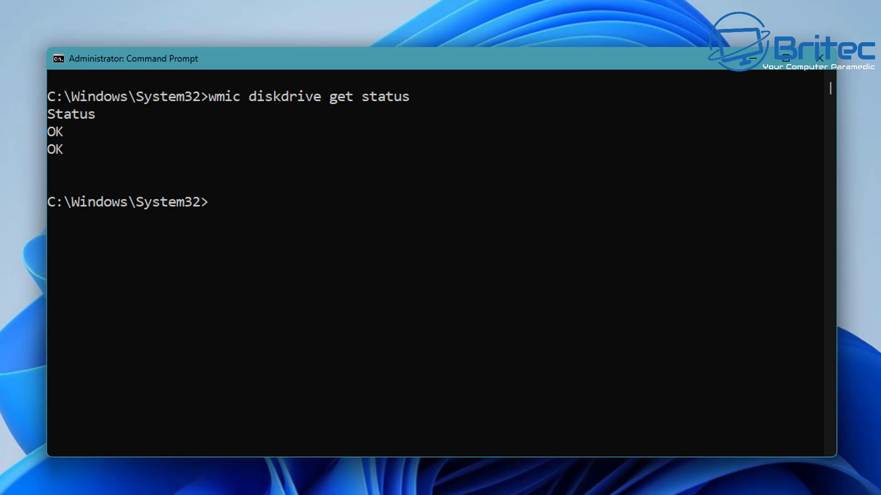
- Display the chkdsk help with "chkdsk /?" and read through the descriptions of its switches
text(chkdsk /)
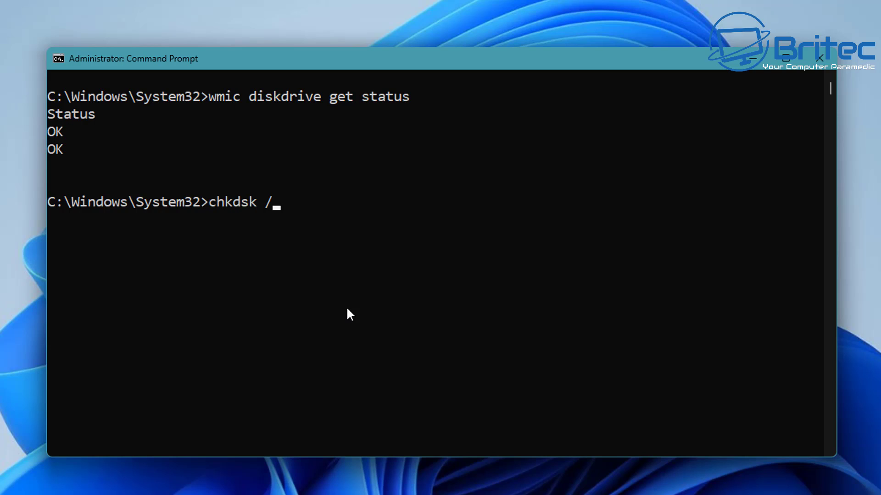
text(?)
key(Return)
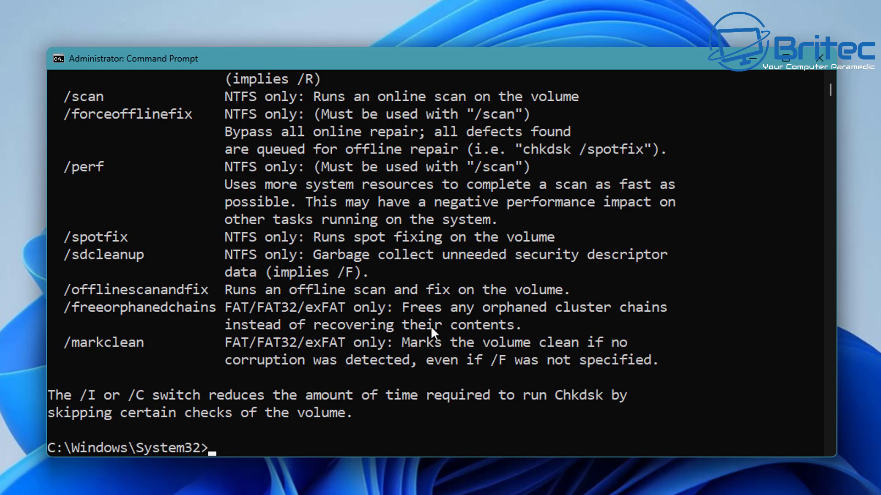
scroll(415, 362, up, 3)
scroll(413, 359, up, 7)
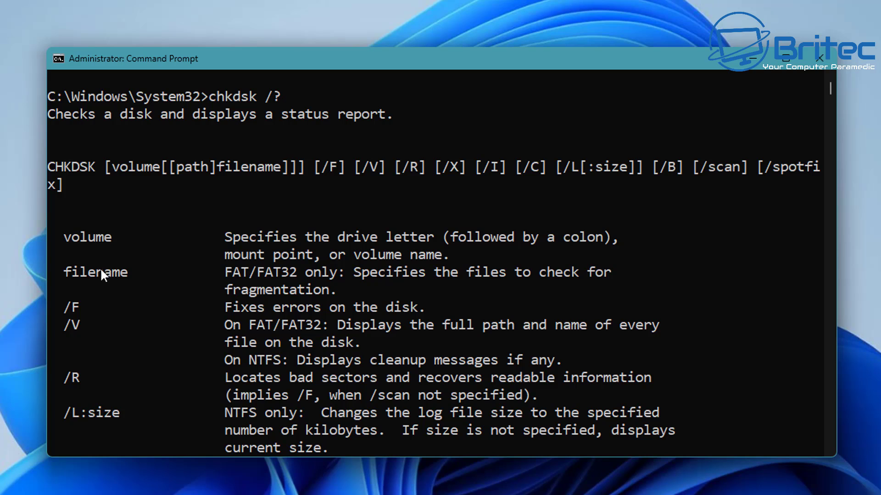
scroll(27, 399, down, 1)
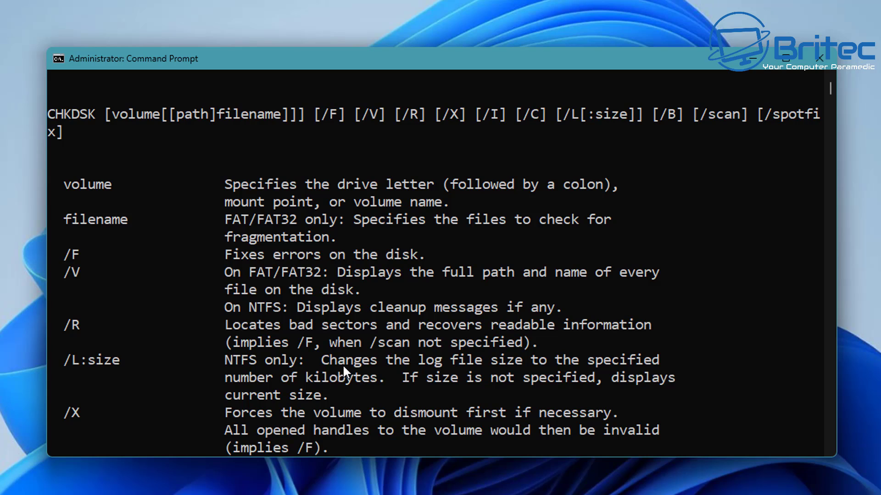
scroll(342, 364, down, 1)
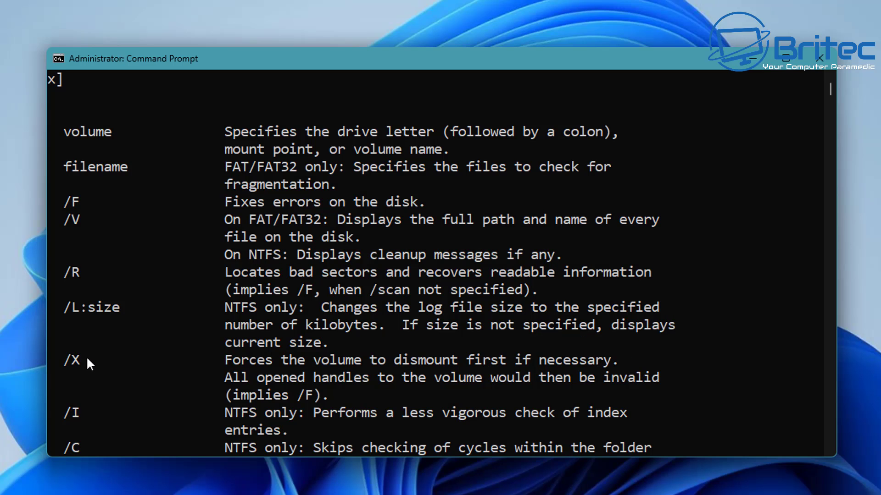
scroll(497, 362, down, 13)
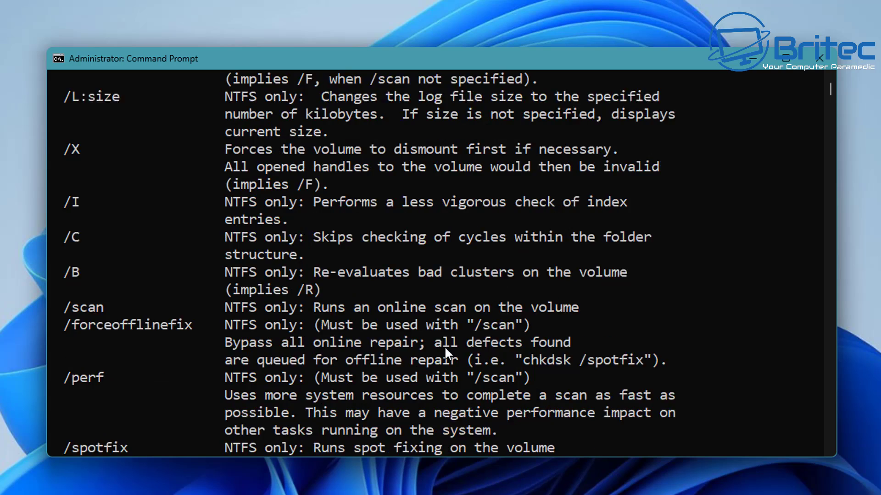
scroll(403, 381, down, 2)
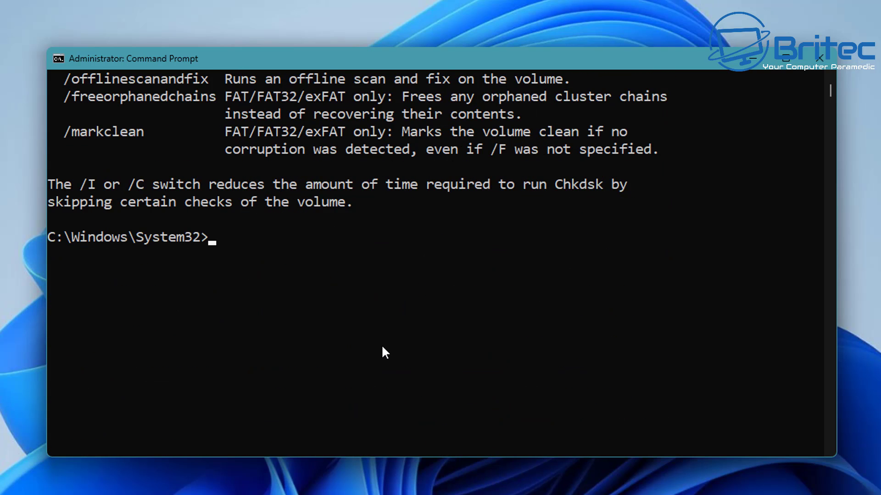
- Run "chkdsk c: /f /r /x" and answer y to schedule the volume check for the next system restart
text(chkdsk /r)
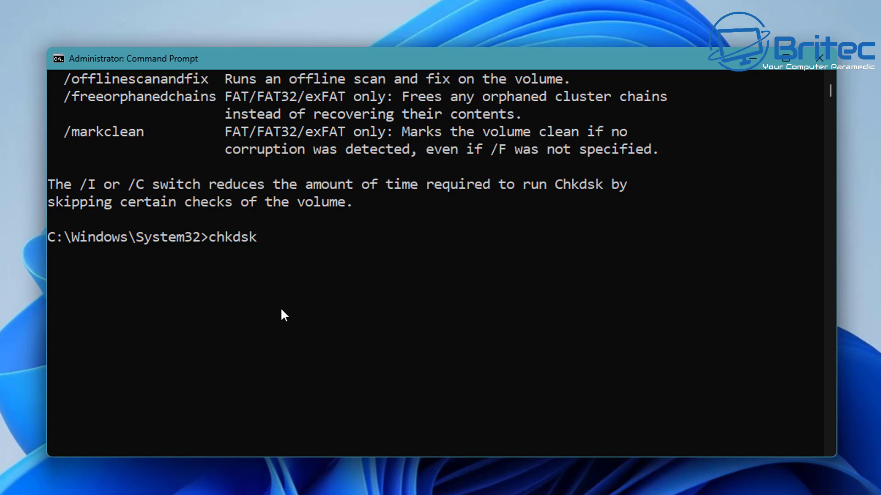
text(c: /f /r /x)
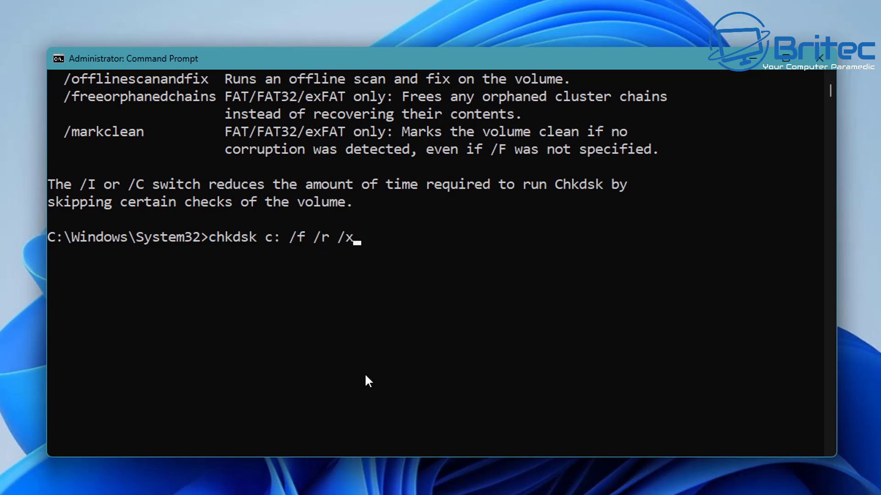
key(Return)
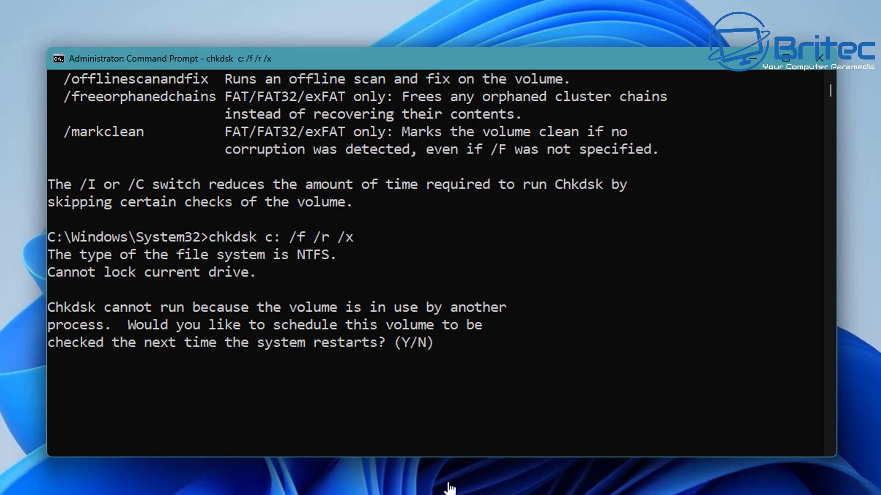
text(y)
key(Return)
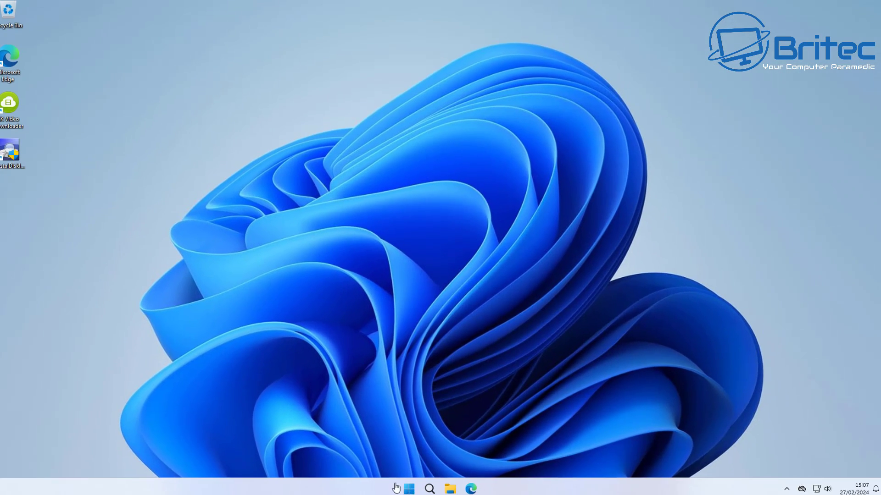
- Restart the computer from Windows so the scheduled check of drive C: runs
click(408, 489)
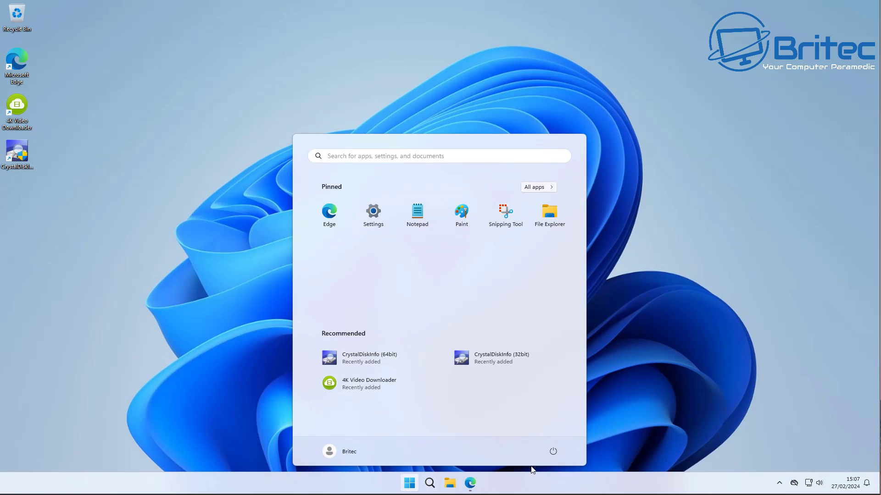
click(553, 452)
click(548, 432)
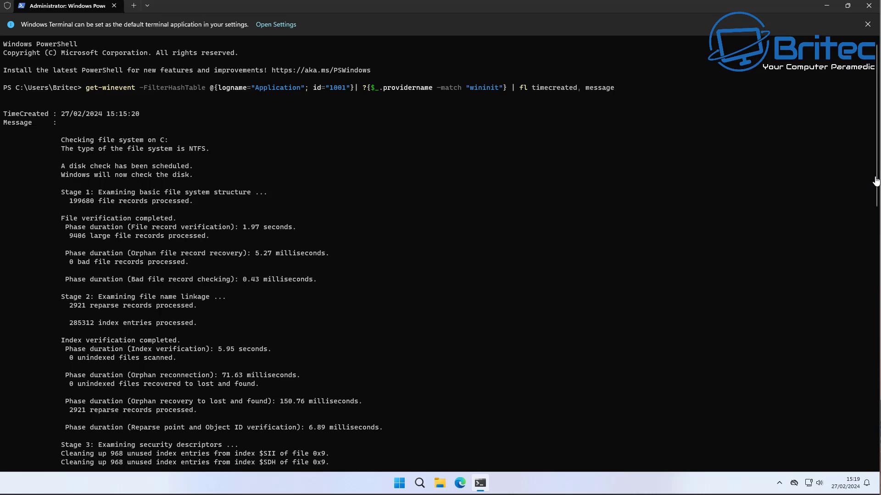
- Review the disk check report for drive C: in the Windows PowerShell output through to its end
drag(876, 181, 876, 342)
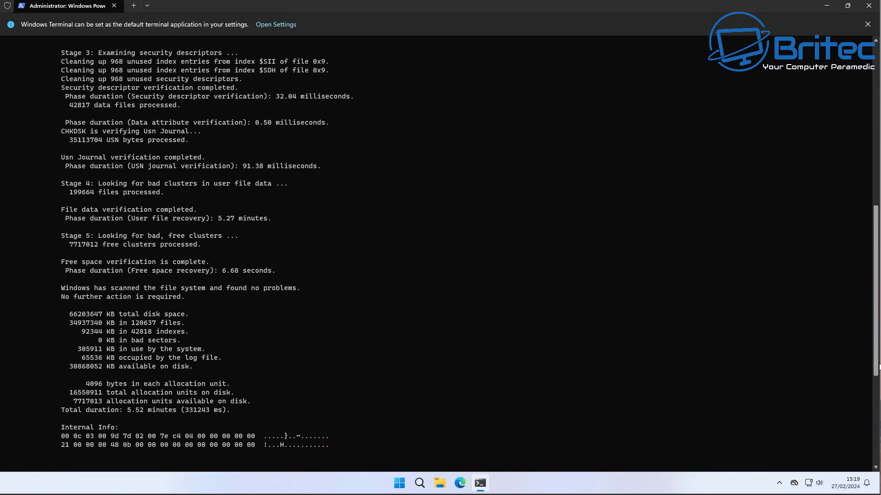
scroll(143, 146, down, 4)
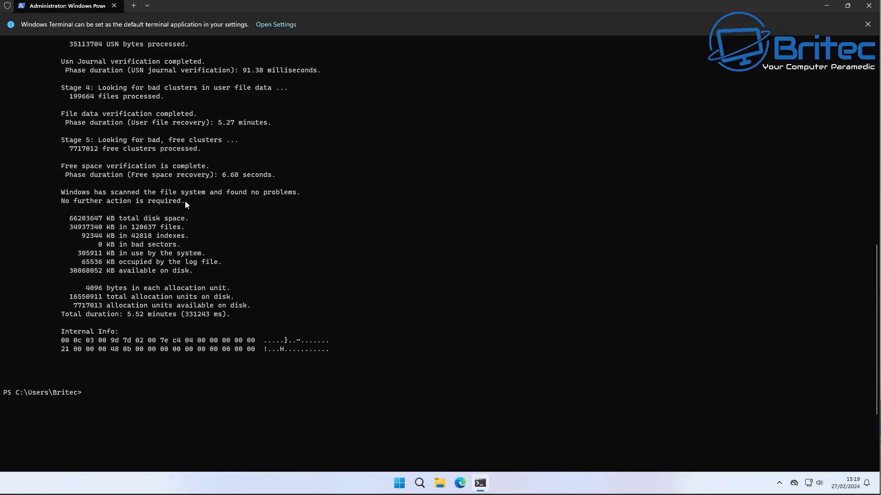
- Close the disk check report and open Command Prompt as administrator, allowing it to make changes to the device
drag(185, 202, 48, 202)
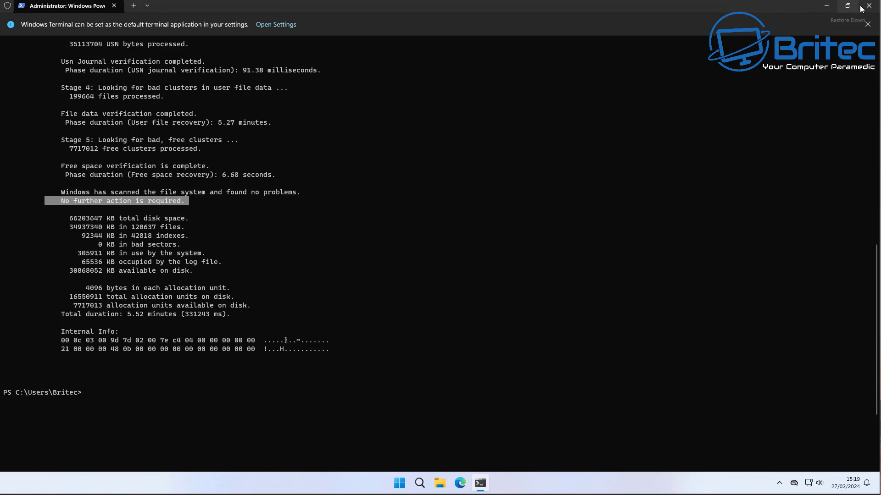
click(867, 25)
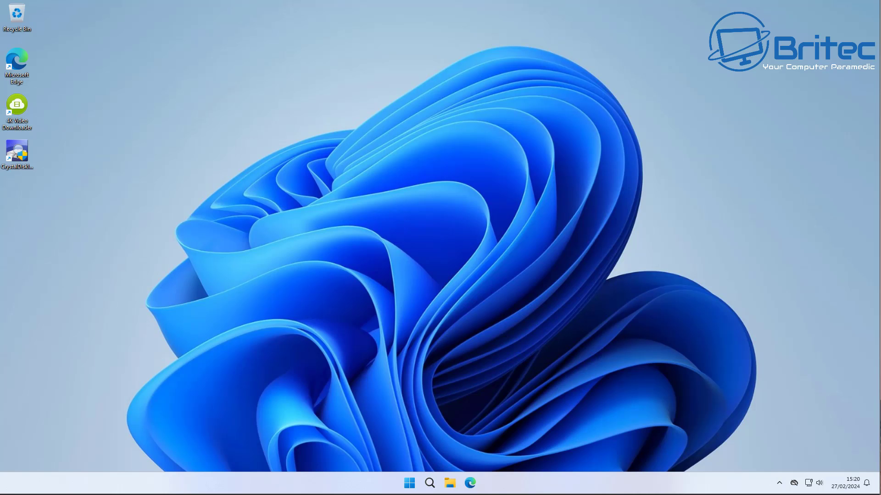
click(410, 483)
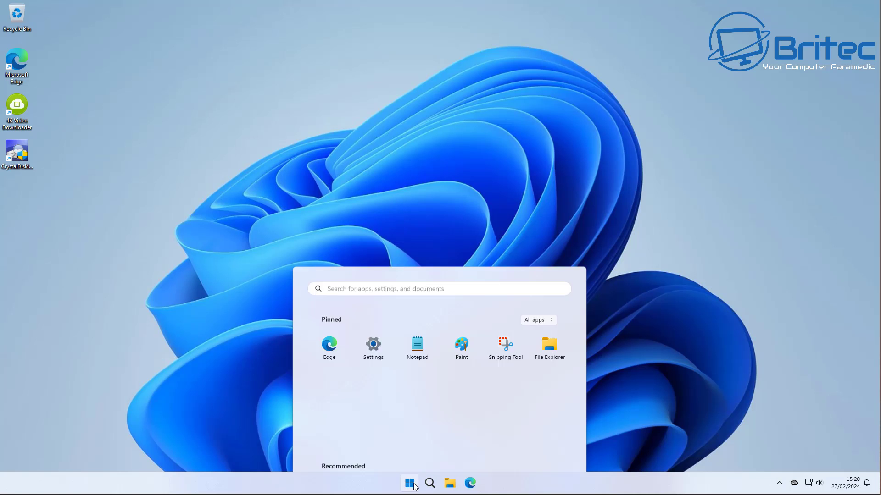
click(337, 159)
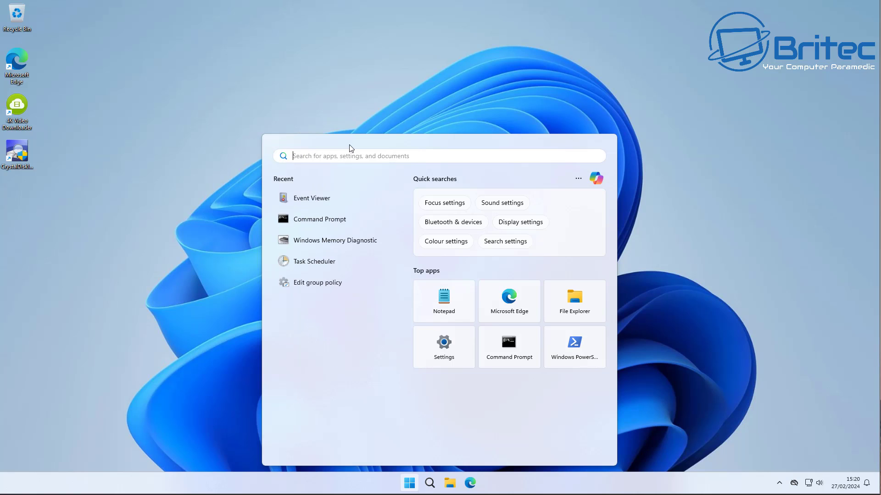
right_click(324, 218)
click(374, 228)
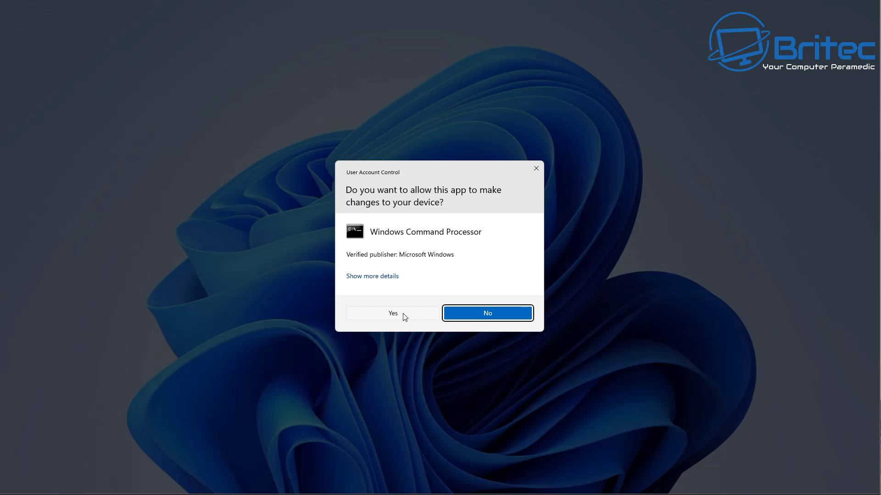
click(462, 313)
drag(296, 67, 438, 101)
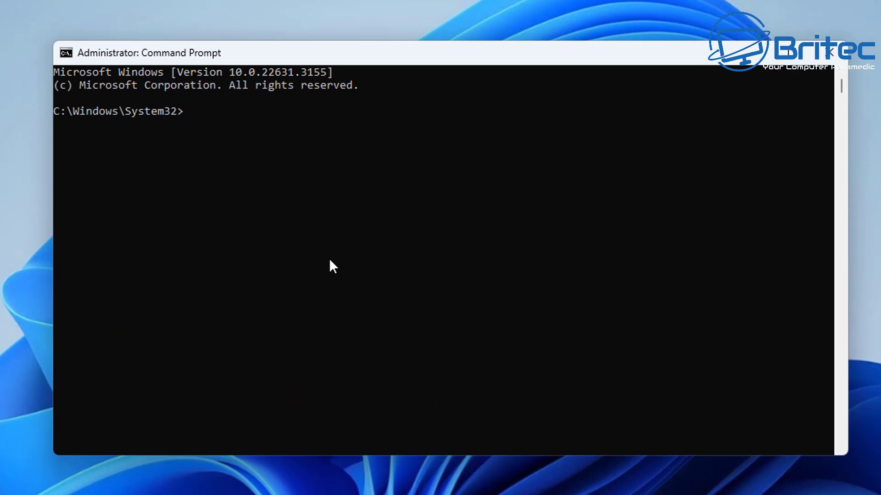
- Scan and repair the system files with "sfc /scannow", and run the same scan again once it completes
text(sfc /scannow)
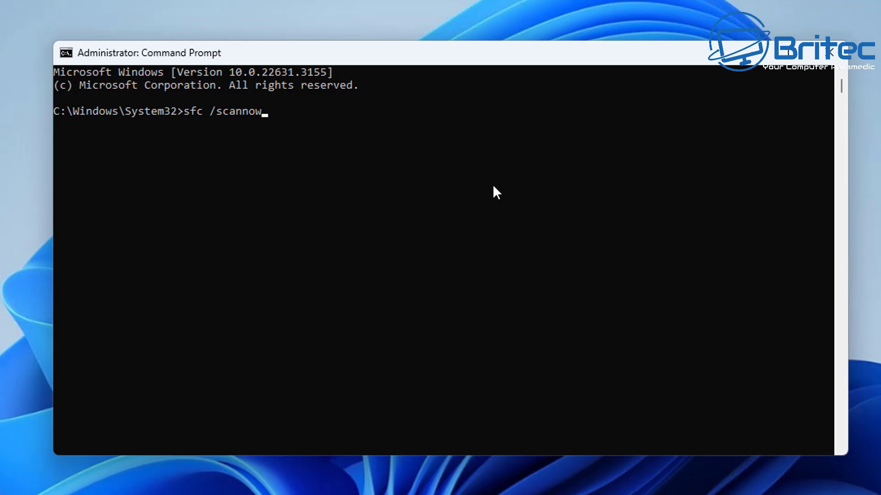
key(Return)
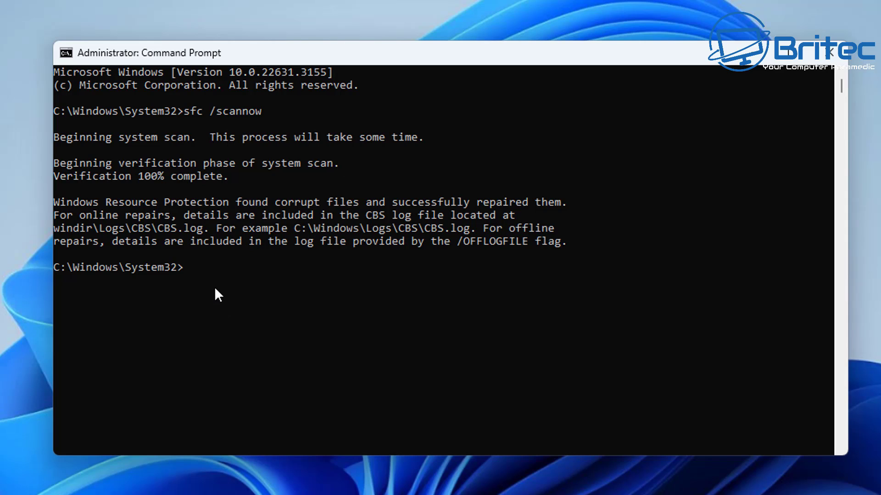
click(213, 273)
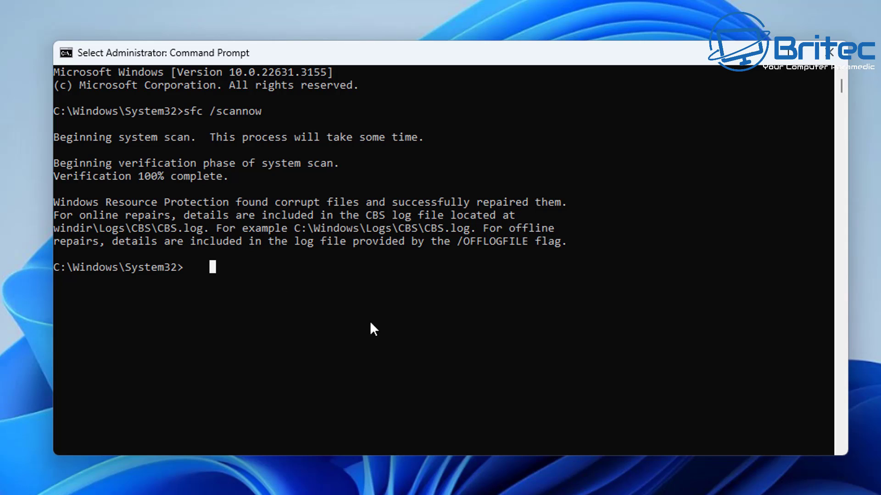
text(sfc /scannow)
key(Return)
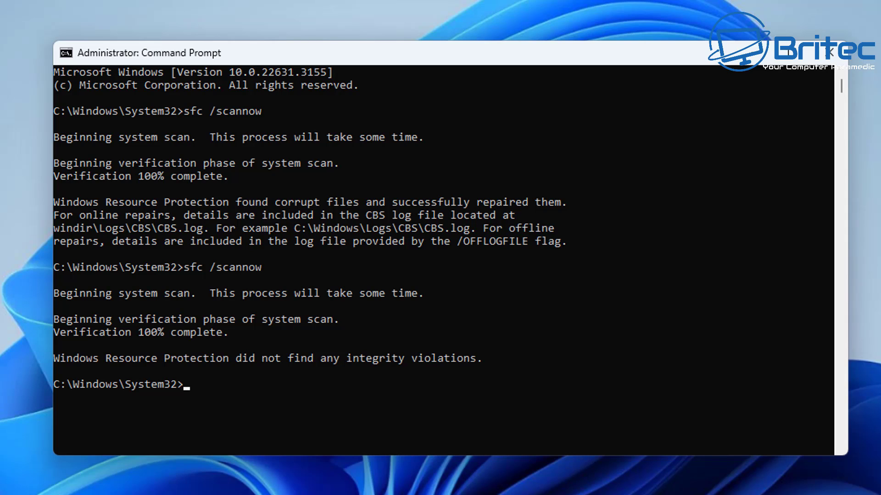
- Scan the Windows component store for corruption by running "dism /online /cleanup-image /scanhealth"
click(396, 402)
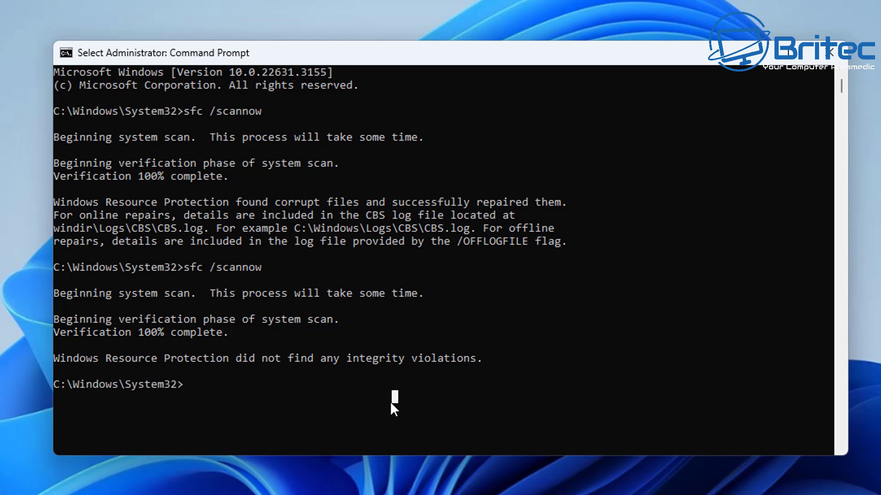
text(dism)
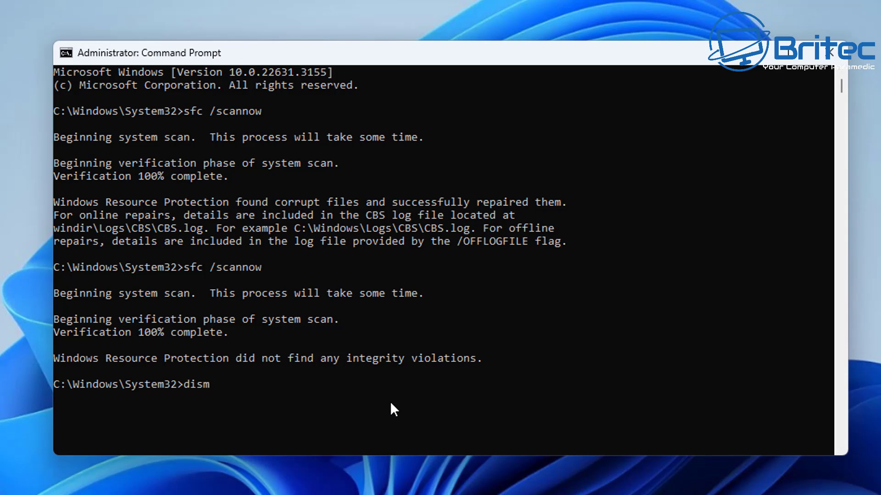
text( /online /clean)
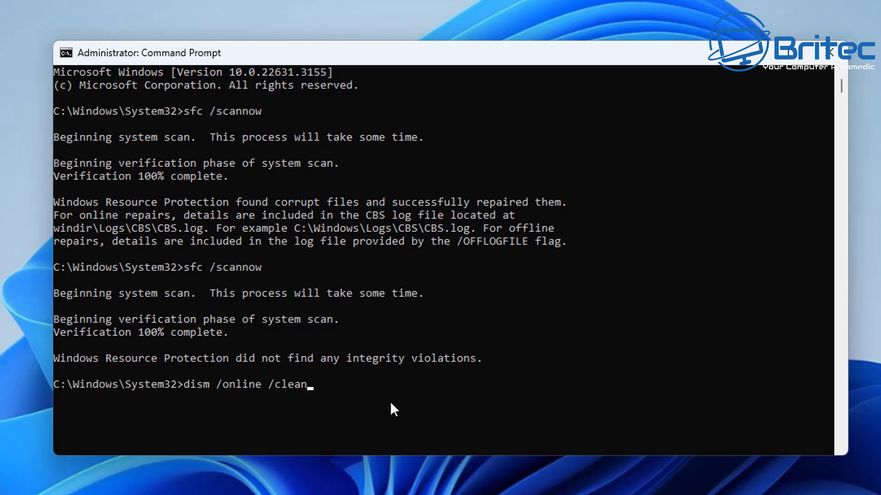
text(up-ima)
text(ge /scanhea)
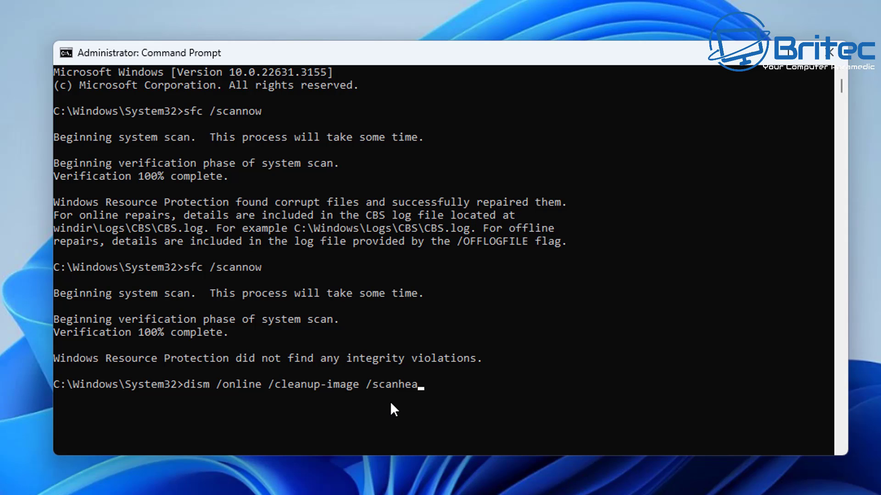
text(lth)
key(Return)
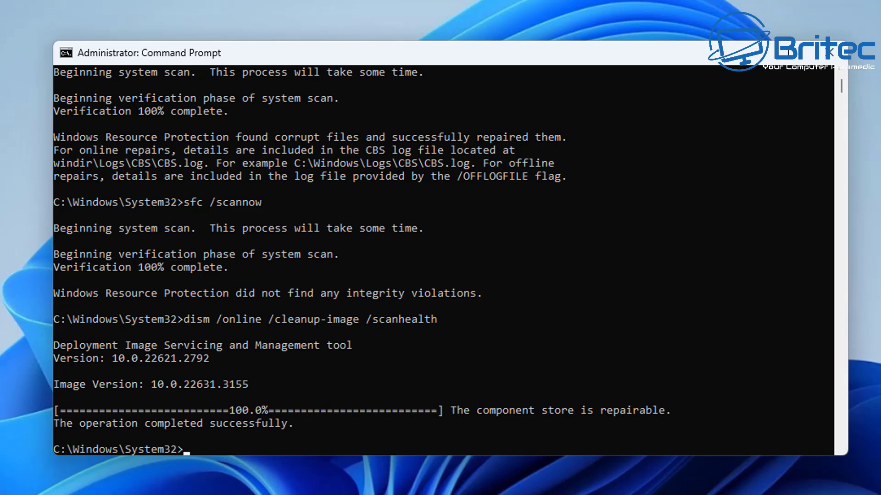
- Check the component store's health status by running "dism /online /cleanup-image /checkhealth"
scroll(459, 424, down, 2)
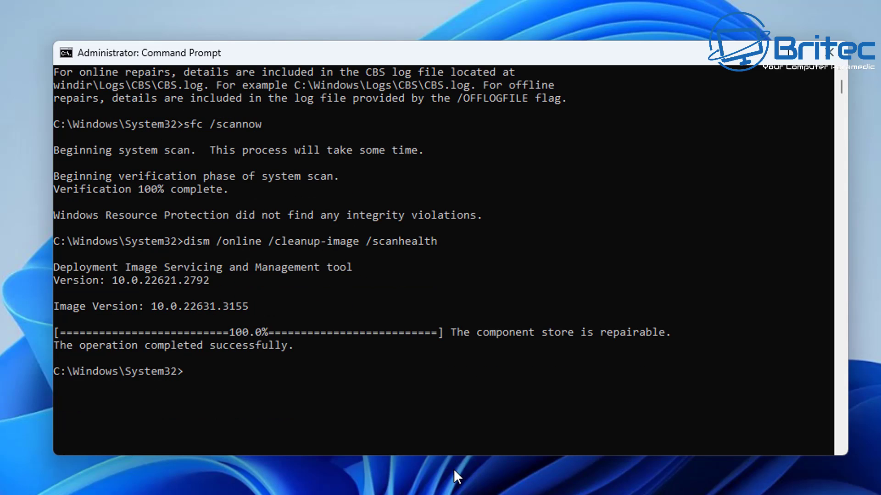
key(Up)
key(BackSpace)
key(BackSpace)
key(BackSpace)
key(BackSpace)
key(BackSpace)
key(BackSpace)
key(BackSpace)
key(BackSpace)
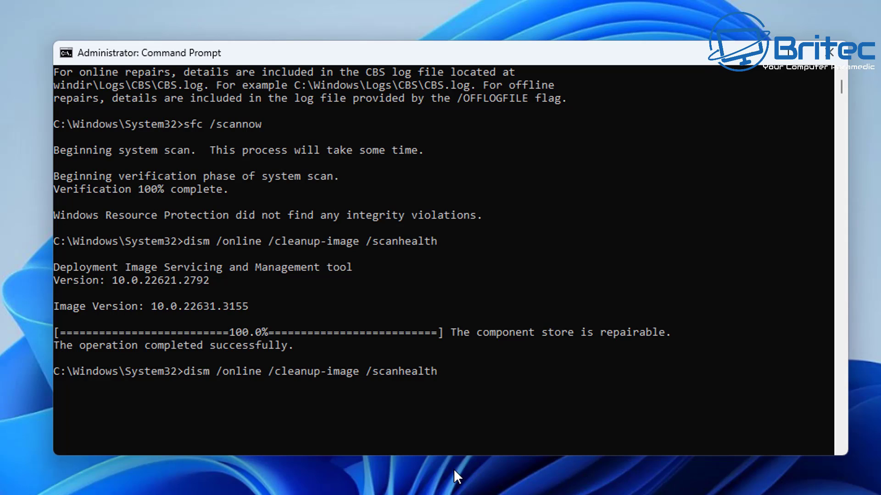
key(BackSpace)
key(BackSpace)
text(checkhealth)
key(Return)
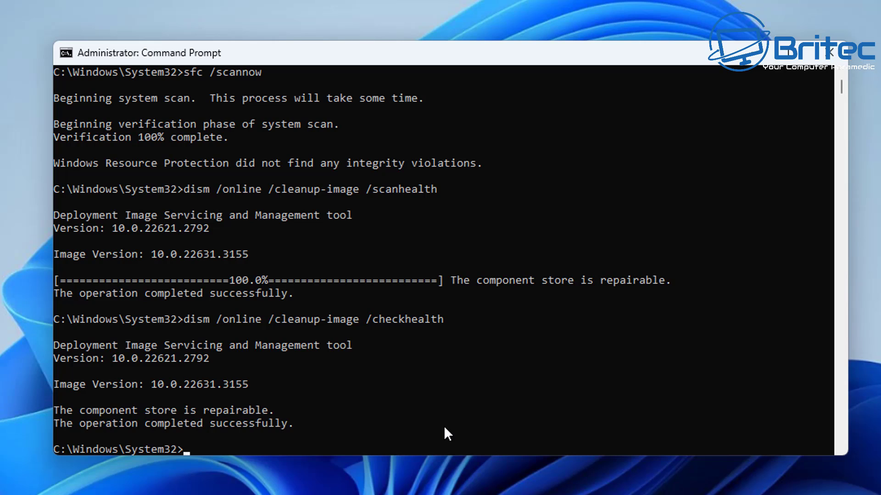
- Repair the component store by running "dism /online /cleanup-image /restorehealth"
scroll(453, 395, down, 2)
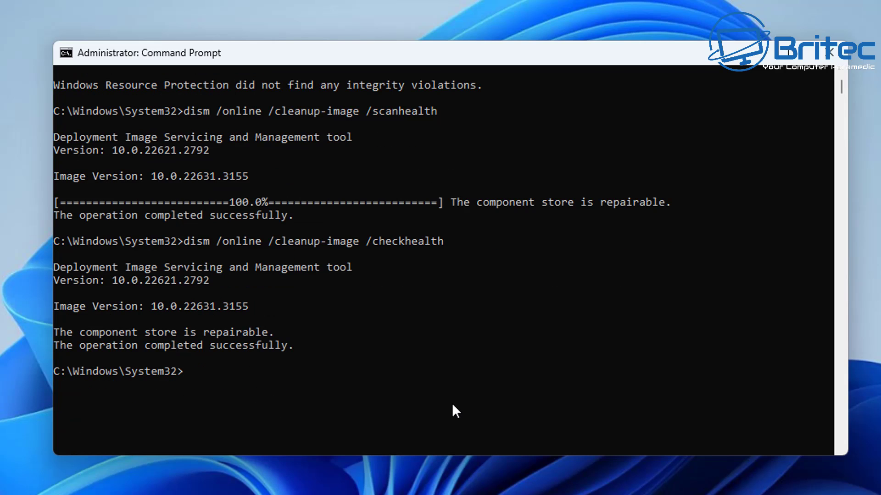
key(Up)
key(BackSpace)
key(BackSpace)
key(BackSpace)
key(BackSpace)
key(BackSpace)
key(BackSpace)
key(BackSpace)
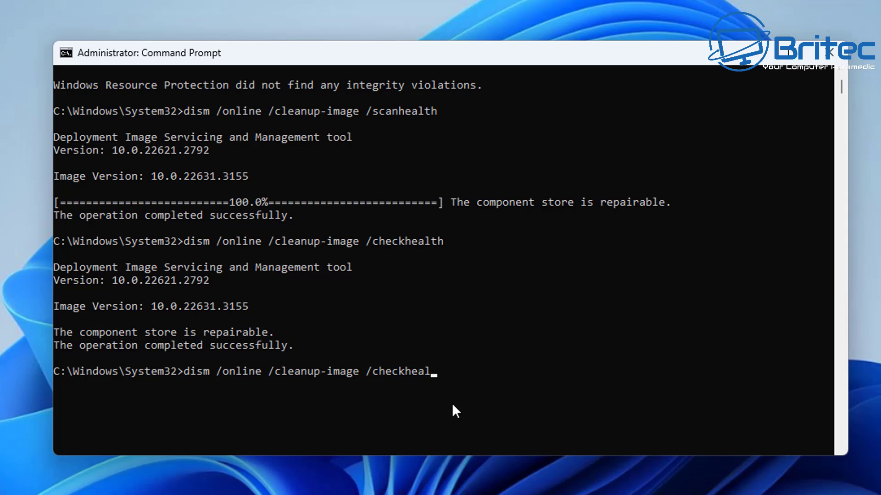
key(BackSpace)
key(BackSpace)
key(BackSpace)
key(BackSpace)
text(restorehealth)
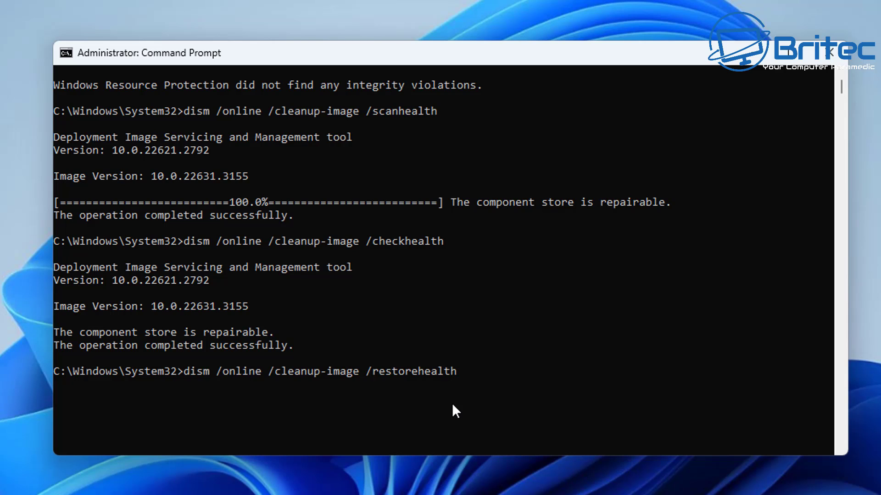
key(Return)
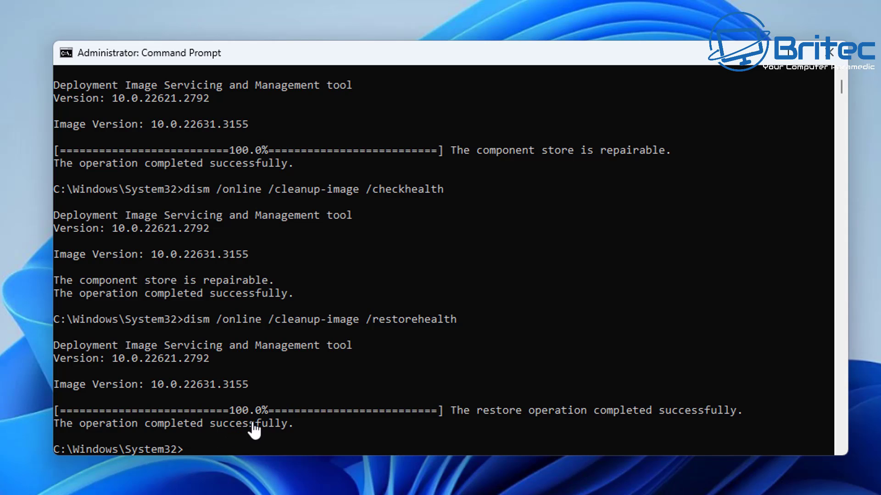
- Verify the repair with "sfc /scannow" and "dism /online /cleanup-image /scanhealth", and close the Command Prompt
text(sfc /scannow)
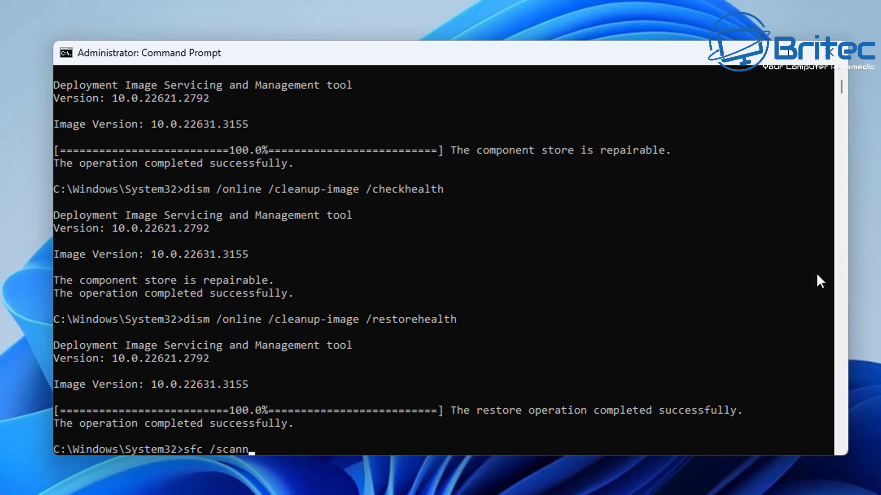
key(Return)
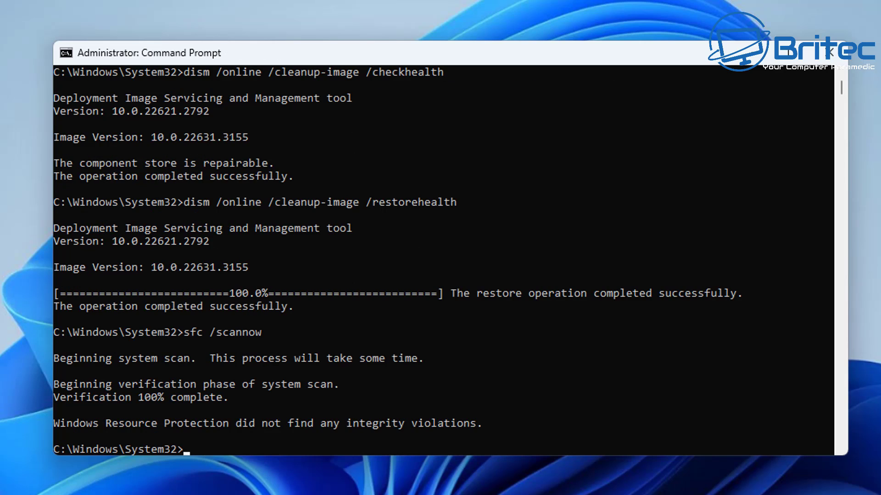
text(dism /online /cleanup-image /scanhealth)
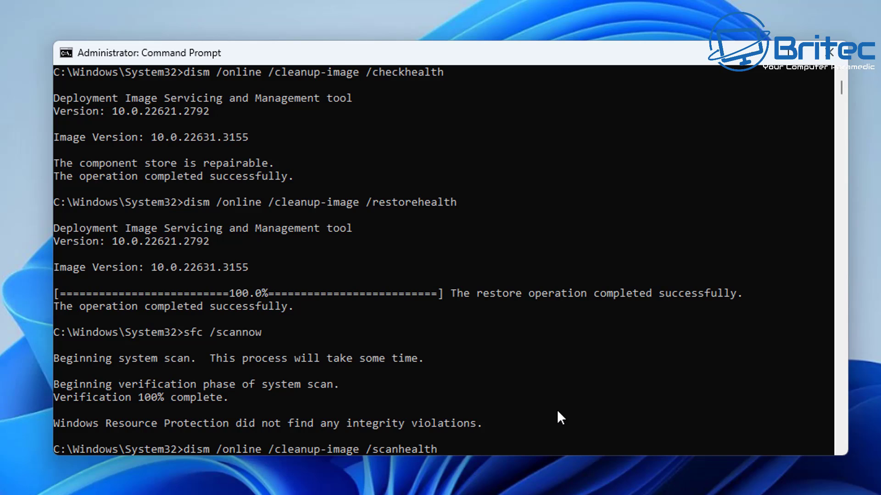
key(Return)
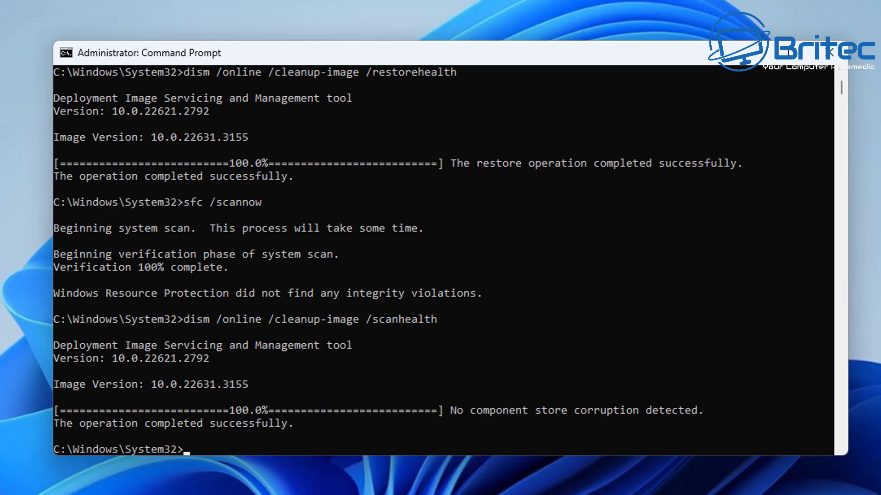
click(357, 437)
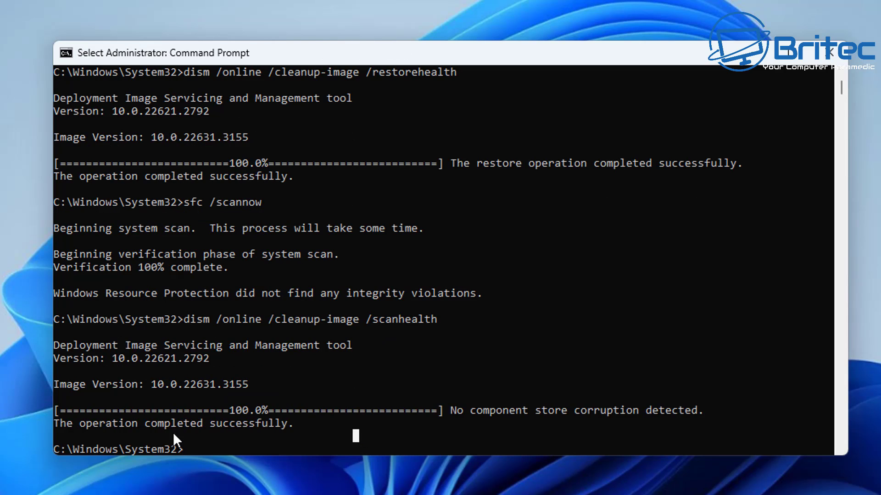
click(825, 53)
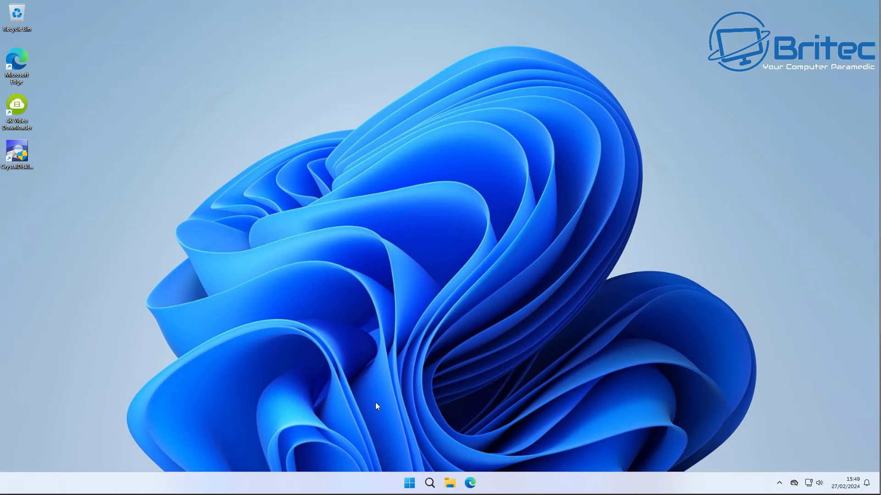
- Open the Recovery page of the System settings in Windows Settings
click(411, 483)
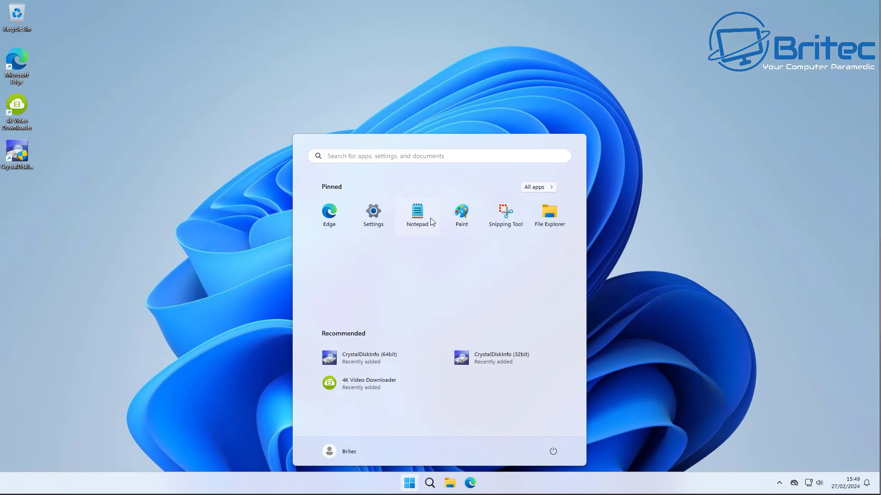
click(379, 217)
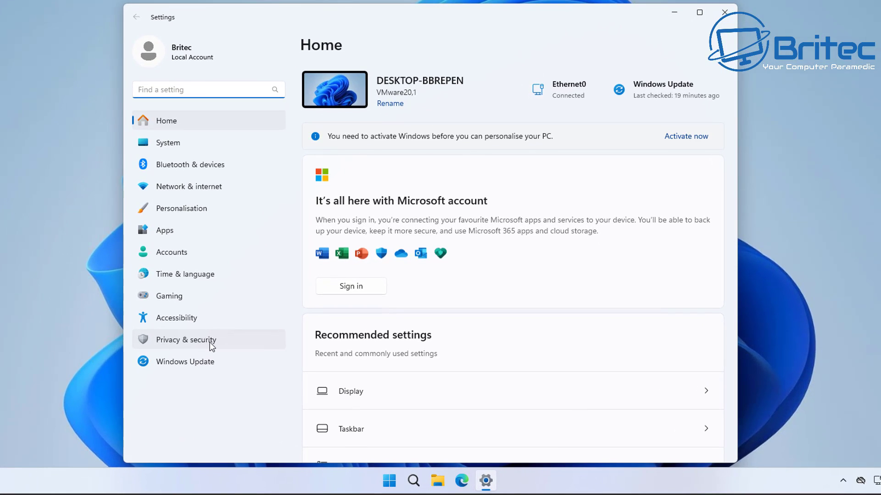
click(172, 143)
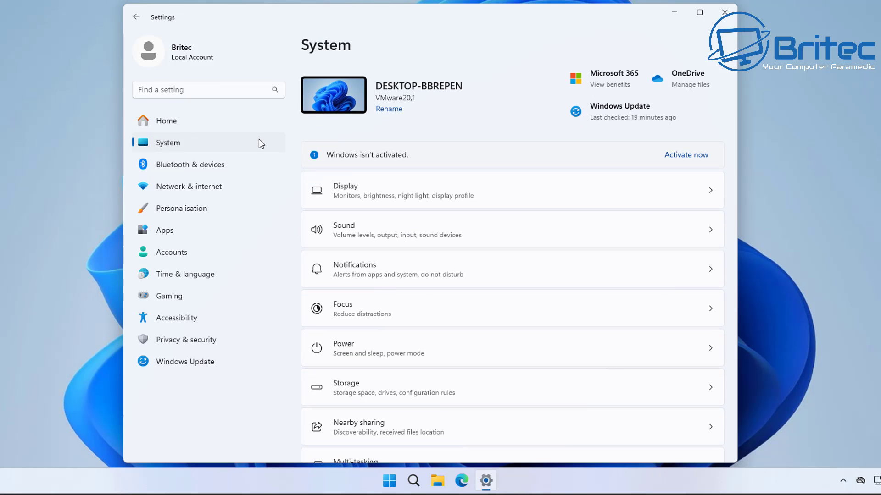
scroll(383, 402, down, 5)
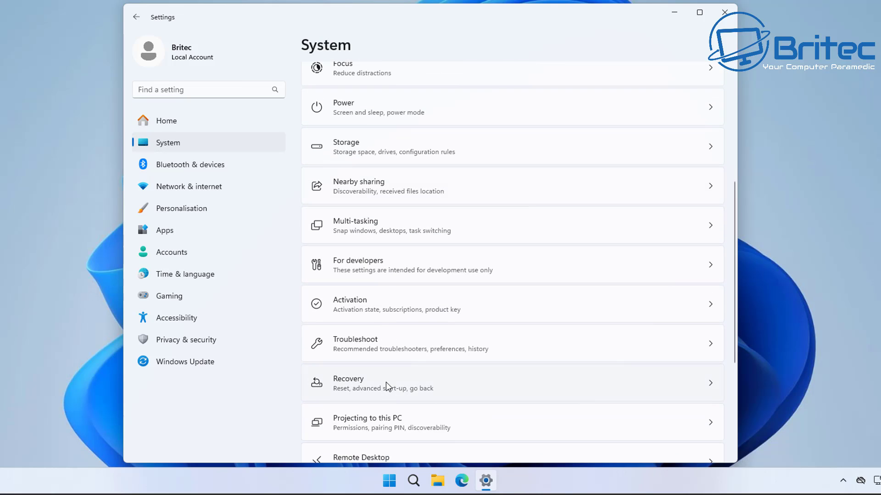
click(386, 385)
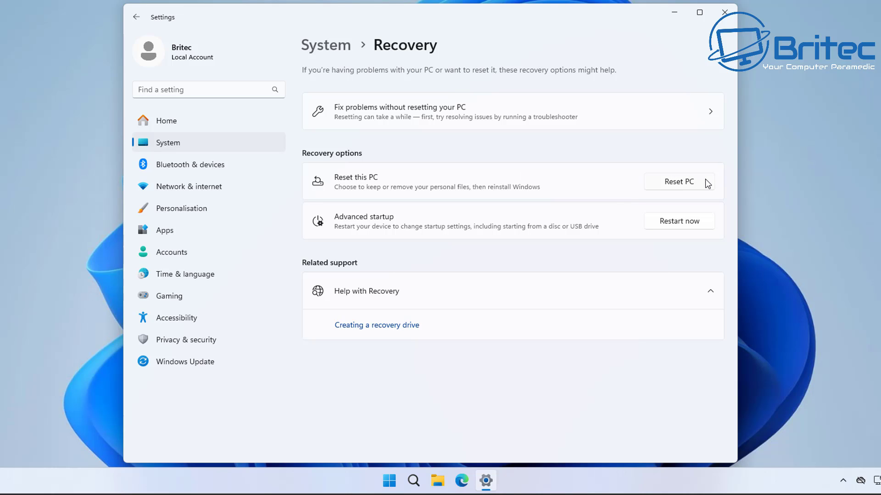
- Preview Reset this PC with Keep my files and Cloud download up to its summary, cancel without resetting and close Settings
click(706, 179)
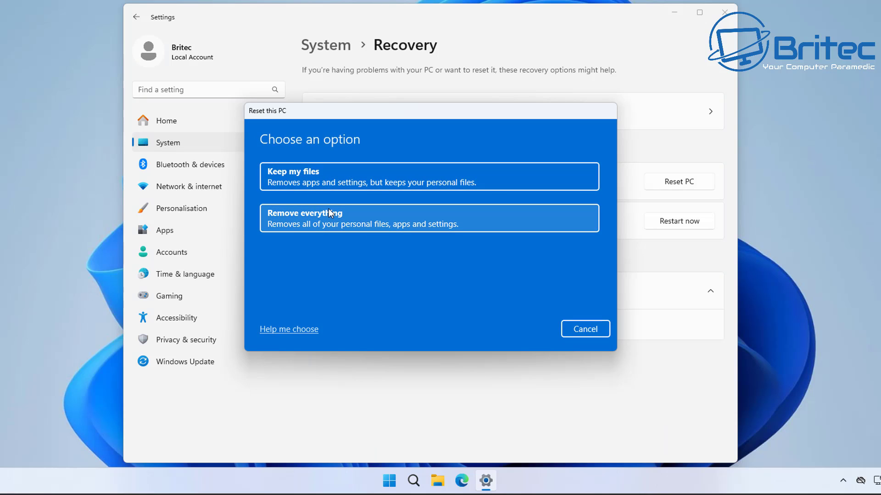
click(342, 186)
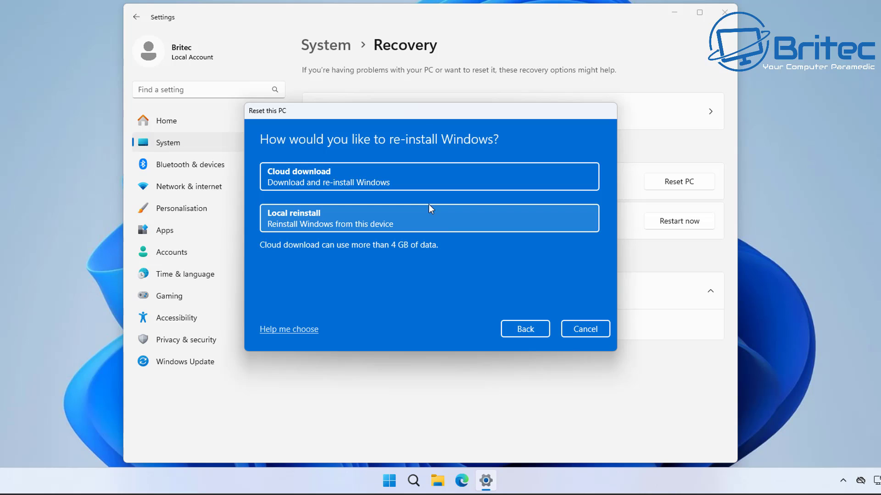
click(368, 180)
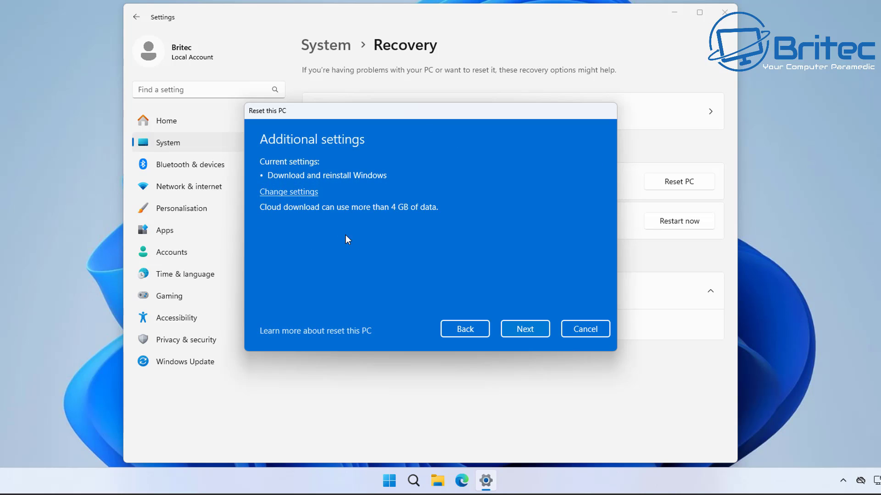
click(543, 337)
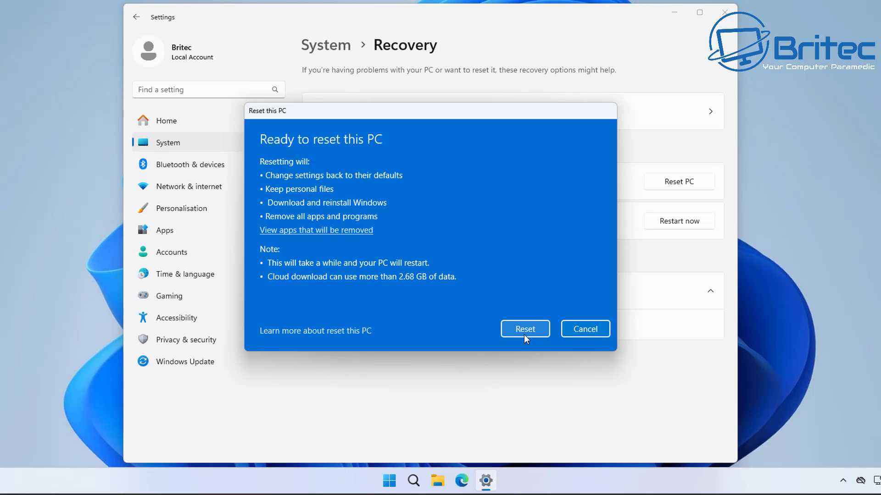
click(598, 332)
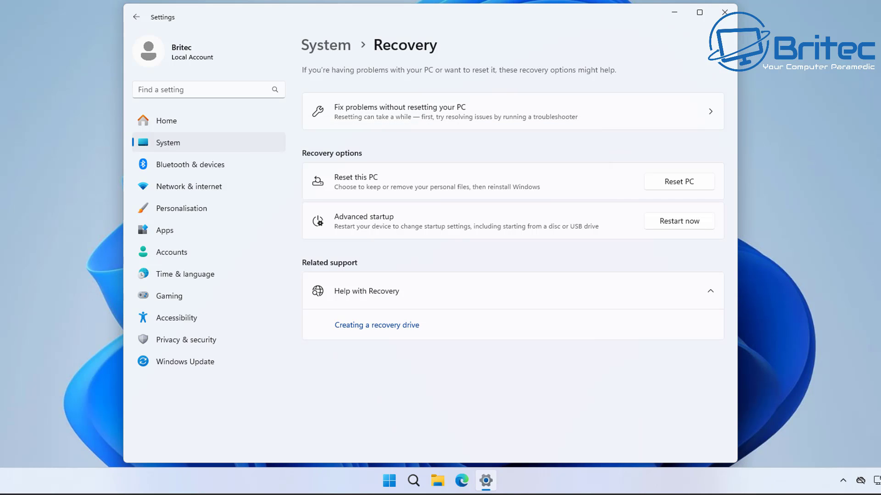
click(727, 13)
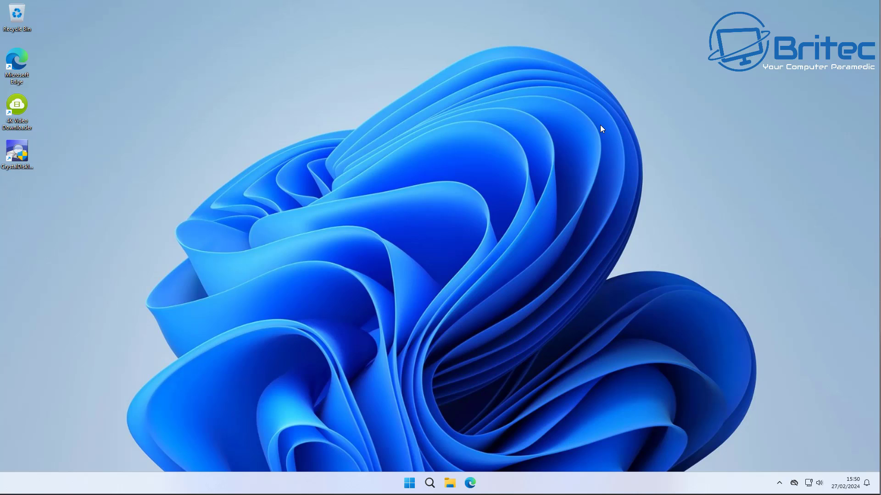